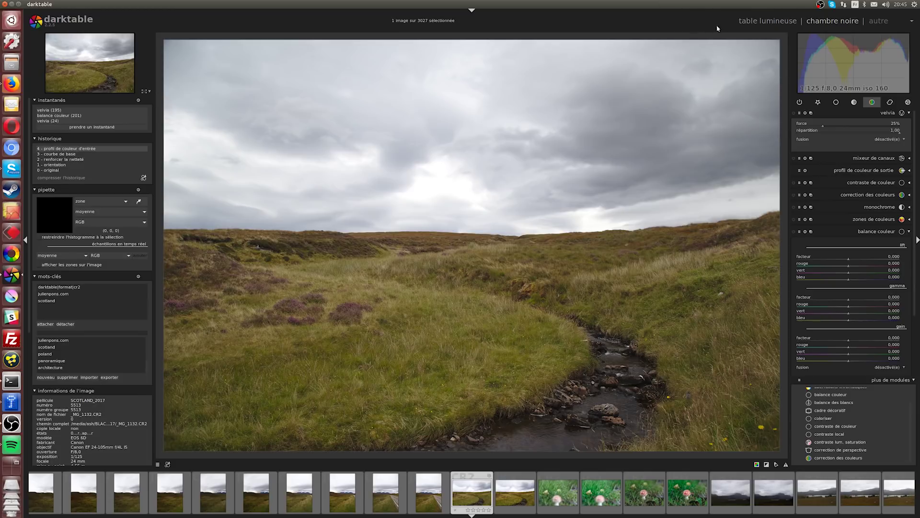
# Browse the SCOTLAND_2017 collection in the lighttable and reopen the moorland stream photo in the darkroom
pyautogui.click(748, 22)
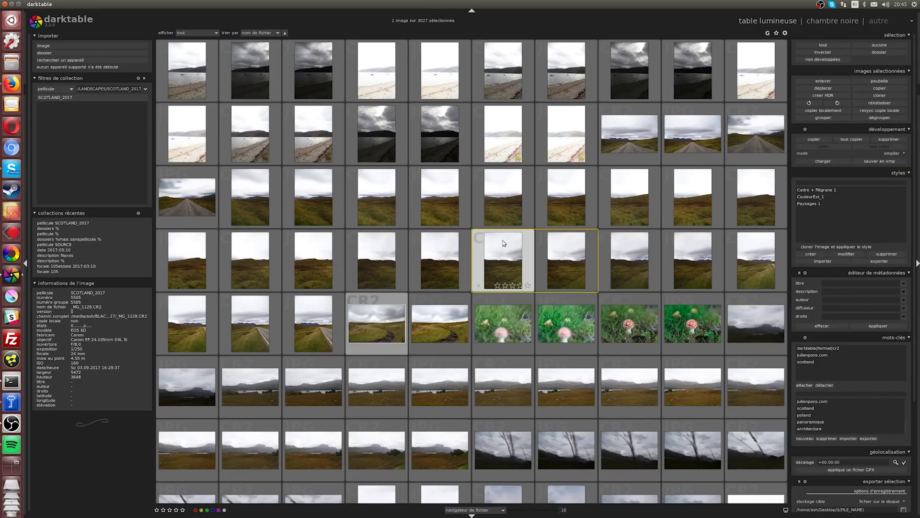
pyautogui.scroll(4, 484, 313)
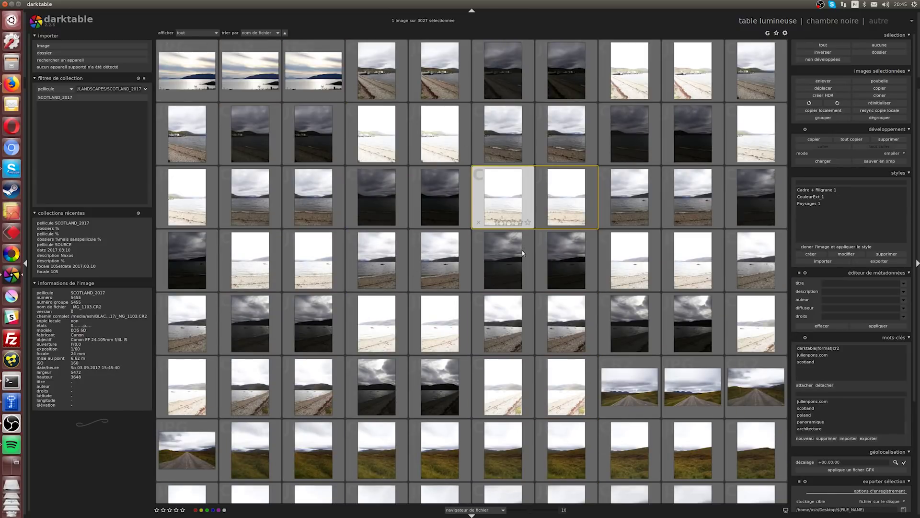
pyautogui.scroll(-4, 527, 240)
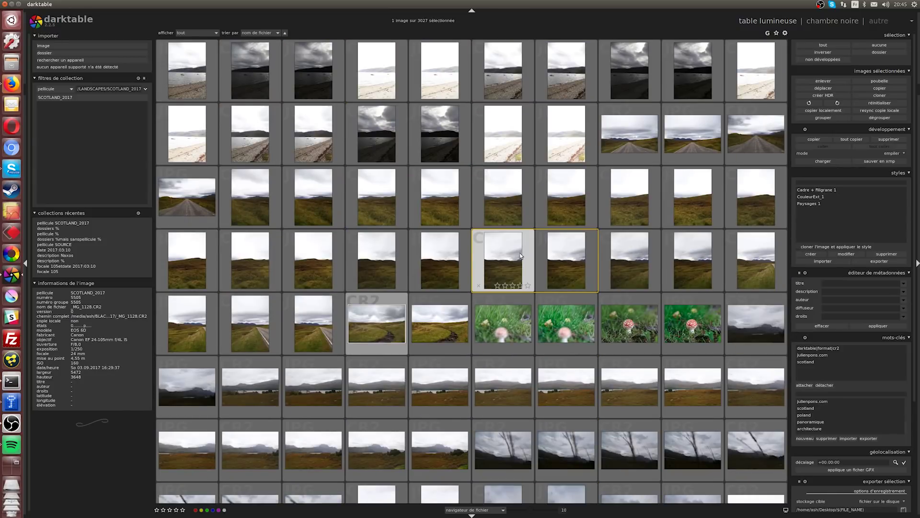
pyautogui.doubleClick(390, 317)
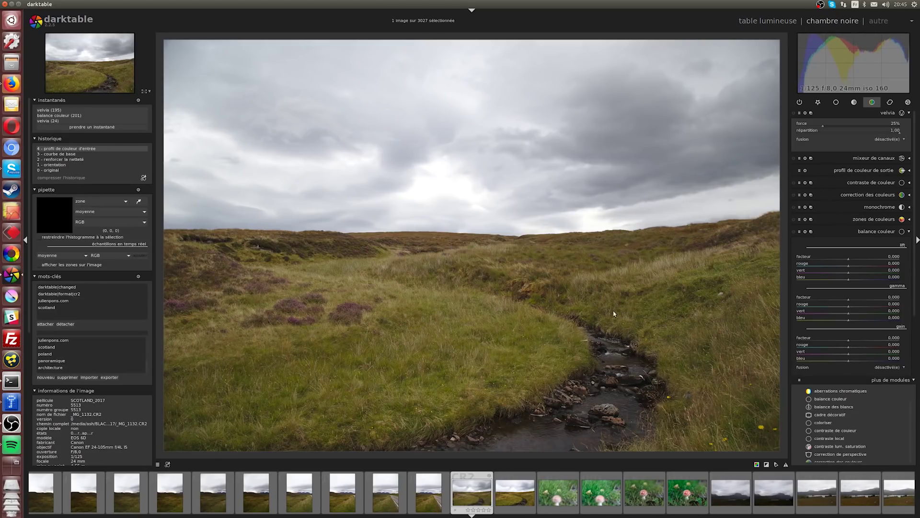
# Collapse the balance couleur module, and enable and expand the table correspondance couleurs module
pyautogui.scroll(-3, 909, 236)
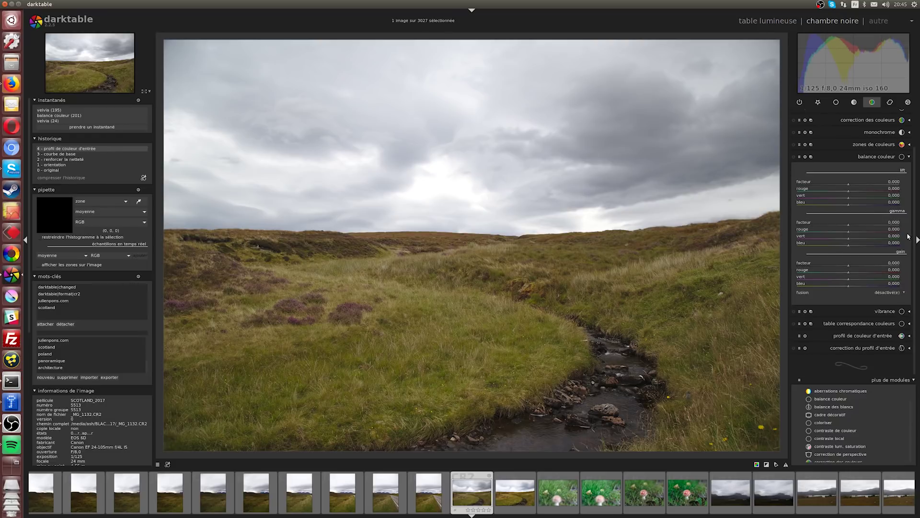
pyautogui.click(909, 157)
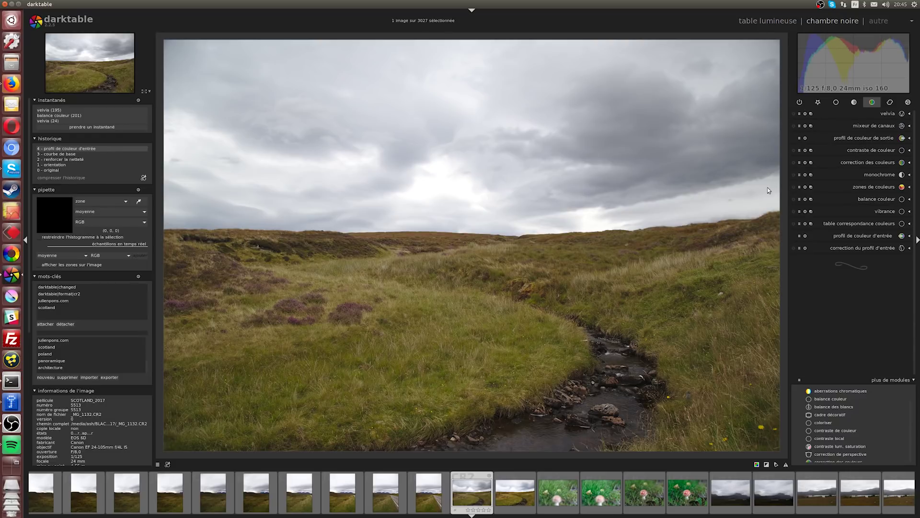
pyautogui.click(794, 224)
pyautogui.click(910, 224)
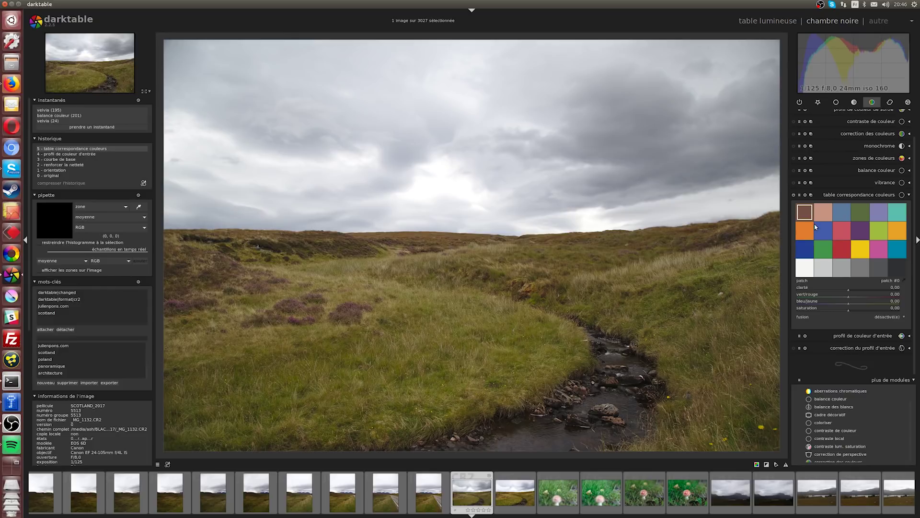
# Sample the foreground grass into patch #22 and set its vert/rouge to 25,84, bleu/jaune to -8,26 and saturation to -0,33
pyautogui.click(859, 214)
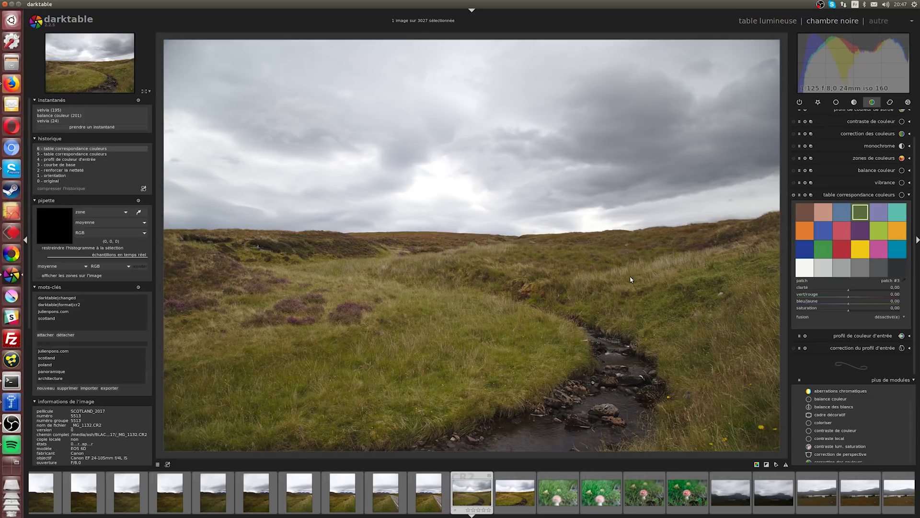
pyautogui.click(908, 281)
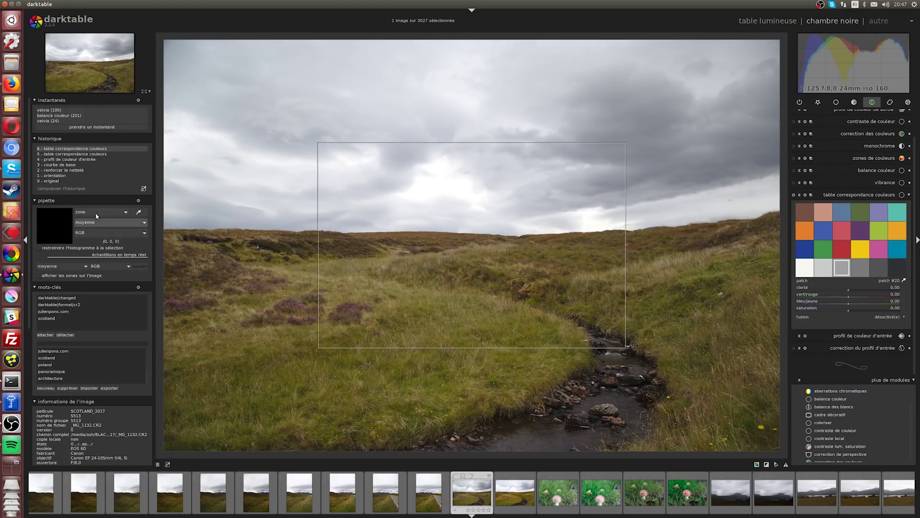
pyautogui.moveTo(308, 361); pyautogui.dragTo(339, 390)
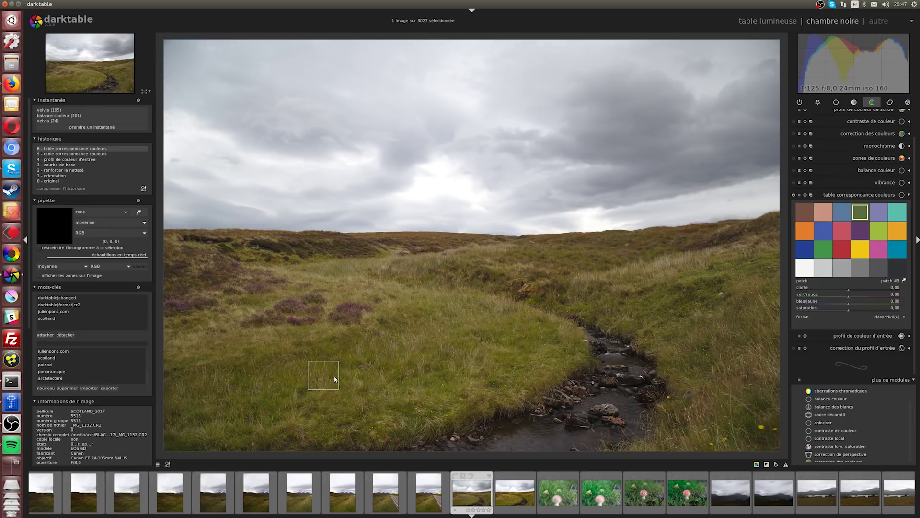
pyautogui.click(880, 267)
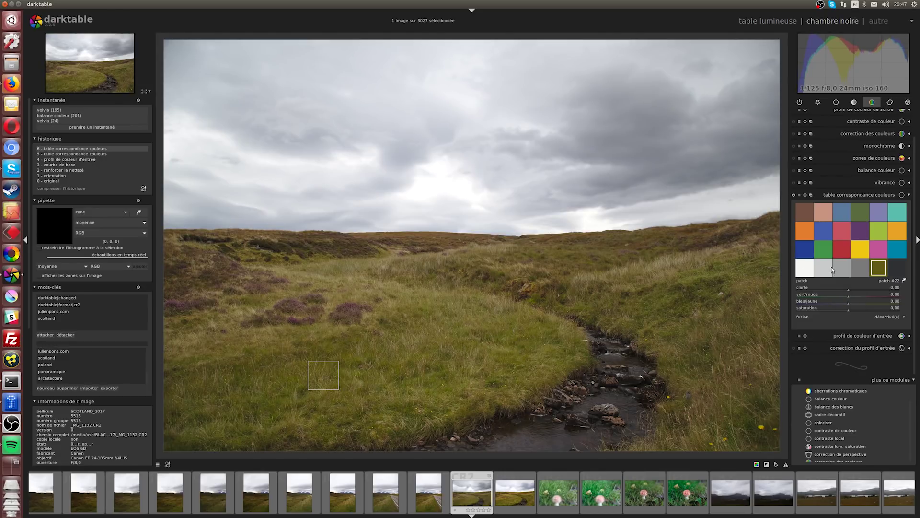
pyautogui.click(905, 281)
pyautogui.moveTo(849, 297)
pyautogui.mouseDown()
pyautogui.moveTo(857, 302)
pyautogui.moveTo(849, 311)
pyautogui.mouseUp()
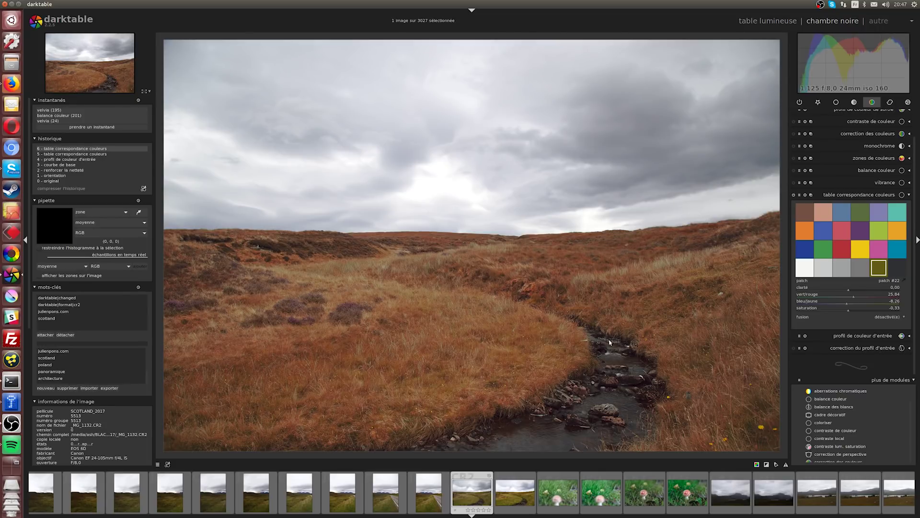
# Sample a small area of the cloudy sky and store its colour in patch #21
pyautogui.click(904, 280)
pyautogui.click(289, 150)
pyautogui.moveTo(303, 161); pyautogui.dragTo(308, 161)
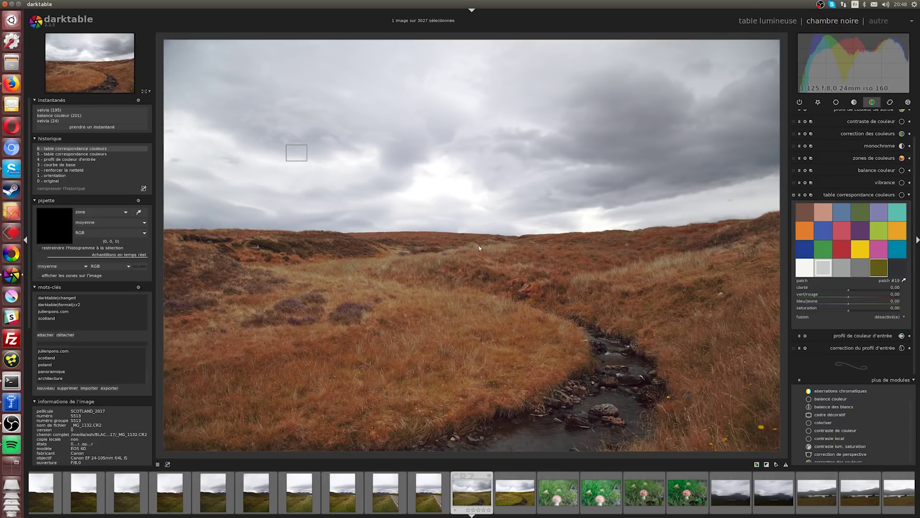
pyautogui.click(862, 270)
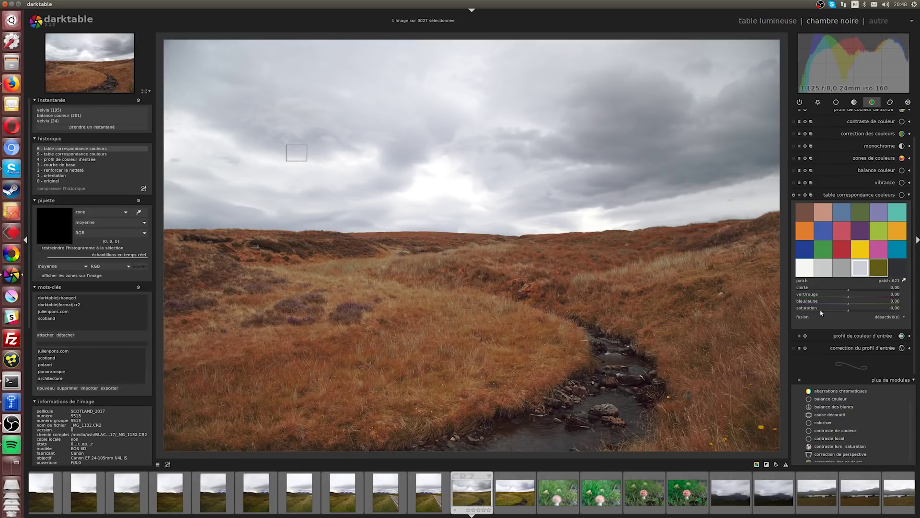
# Adjust sky patch #21 to clarté 1,26, vert/rouge -2,39, bleu/jaune -17,33 and saturation 17,49
pyautogui.click(872, 307)
pyautogui.click(859, 308)
pyautogui.click(856, 308)
pyautogui.click(853, 309)
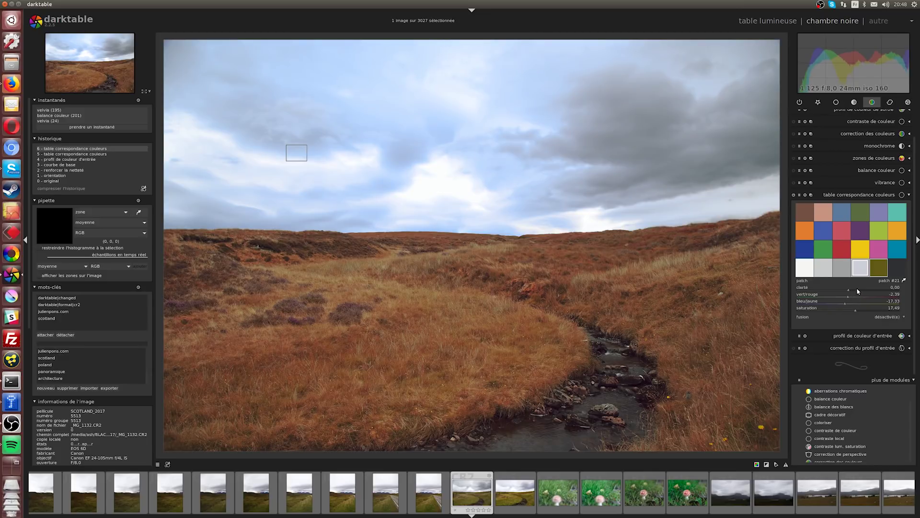
pyautogui.click(844, 290)
pyautogui.click(843, 289)
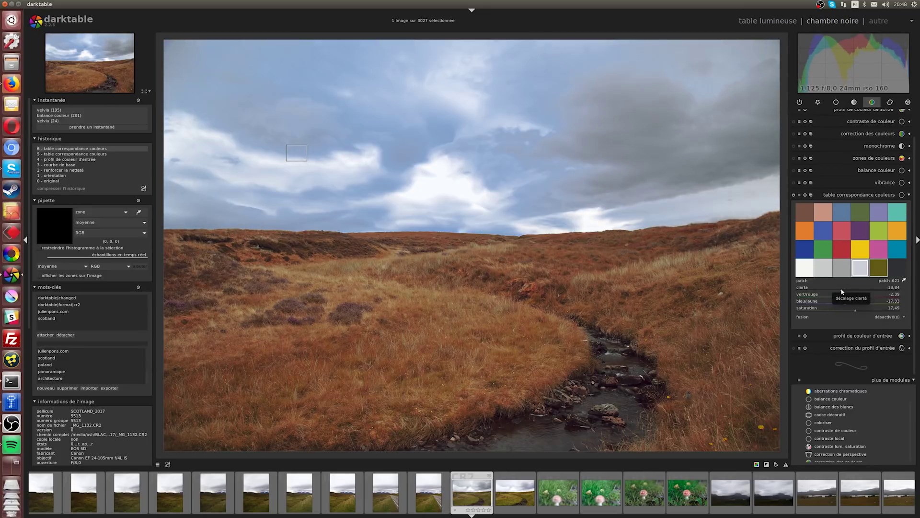
pyautogui.click(847, 290)
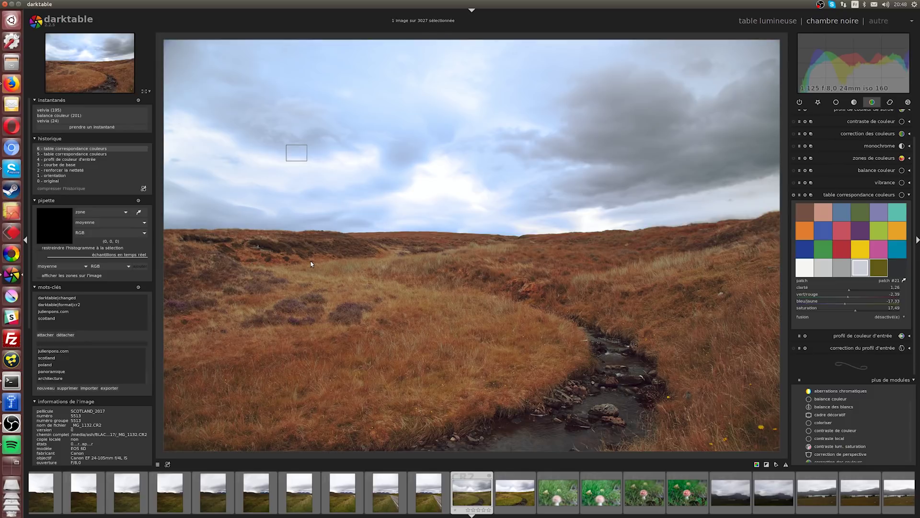
# Take a snapshot of the recoloured landscape and compare it in split view with the history state 3 - courbe de base
pyautogui.click(101, 128)
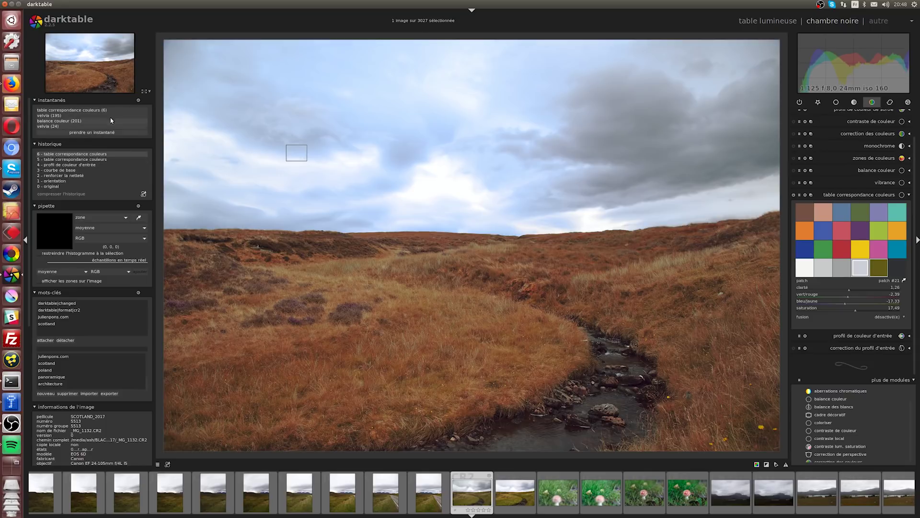
pyautogui.click(108, 112)
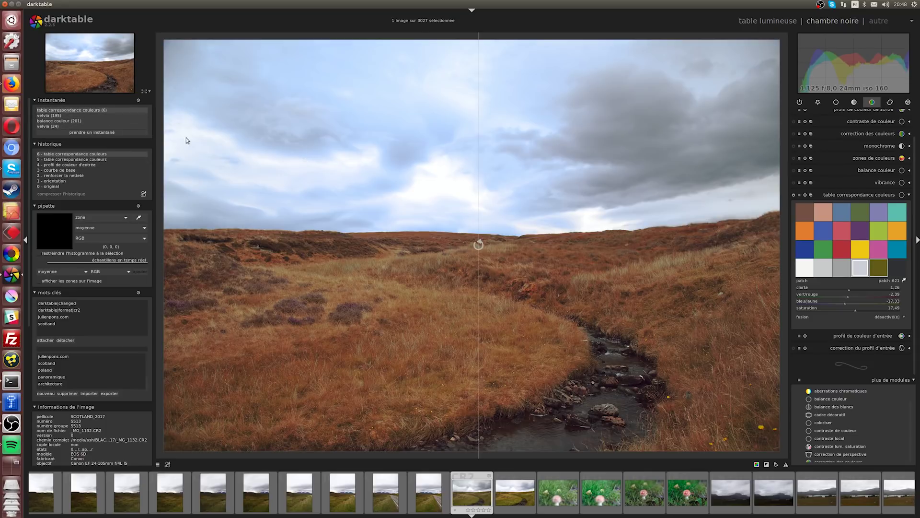
pyautogui.click(88, 170)
pyautogui.moveTo(482, 305); pyautogui.dragTo(659, 297)
pyautogui.moveTo(745, 299); pyautogui.dragTo(334, 307)
pyautogui.moveTo(441, 310); pyautogui.dragTo(491, 249)
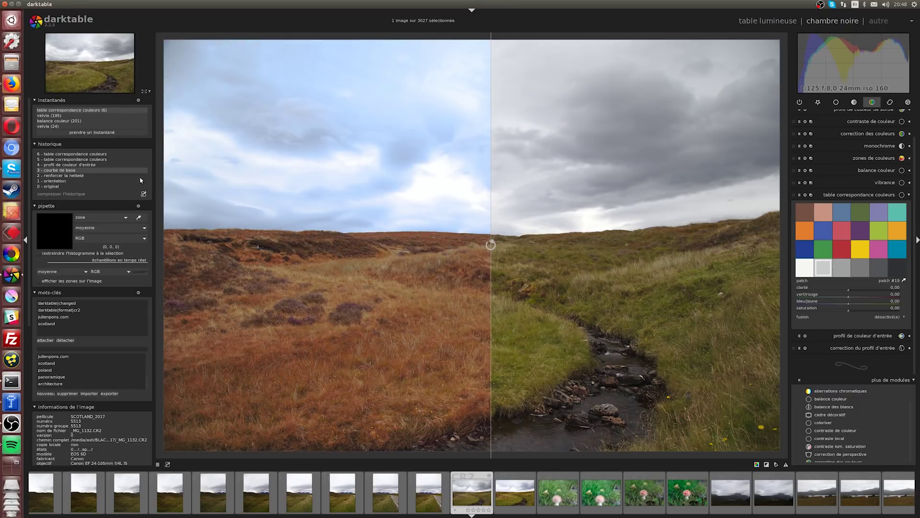
# Hide the snapshot comparison and restore history state 6 - table correspondance couleurs, with the patch colour picker switched off
pyautogui.click(107, 111)
pyautogui.click(101, 154)
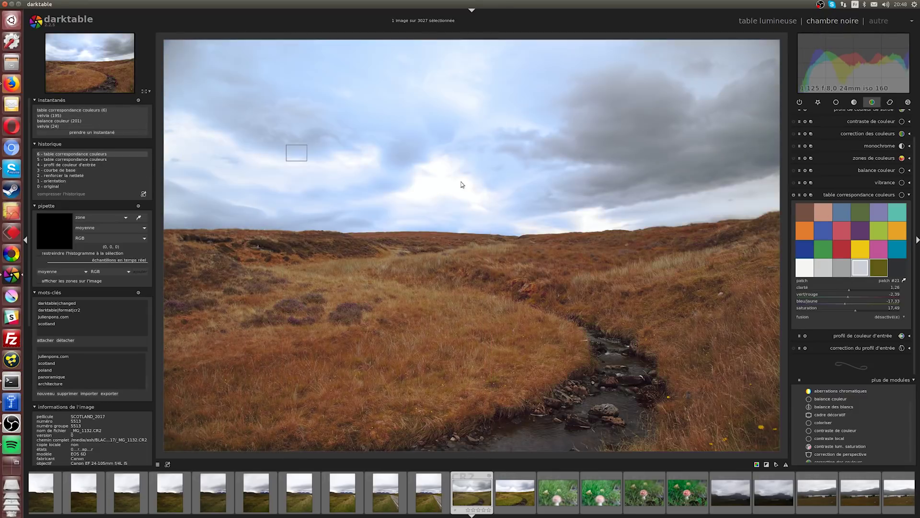
pyautogui.click(905, 282)
# Open the red mushroom photo _MG_1134.JPG from the filmstrip and enable table correspondance couleurs on it
pyautogui.click(685, 494)
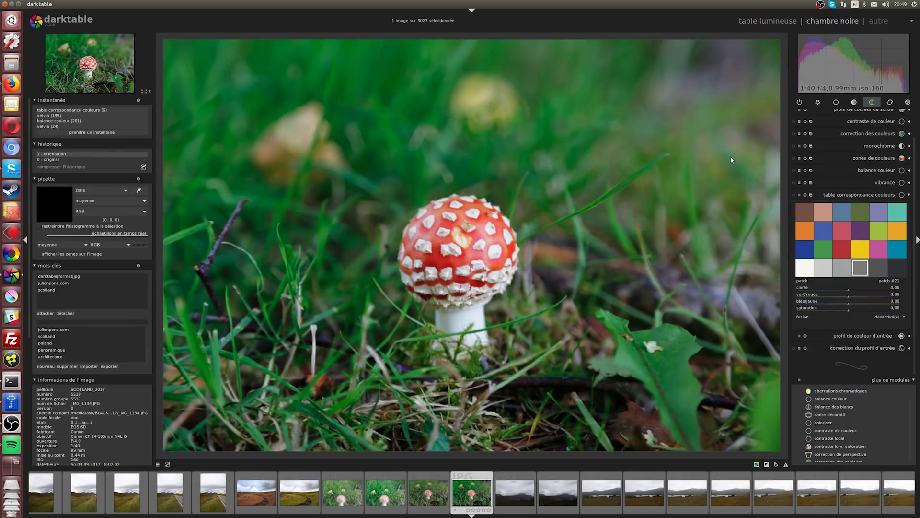
pyautogui.click(793, 196)
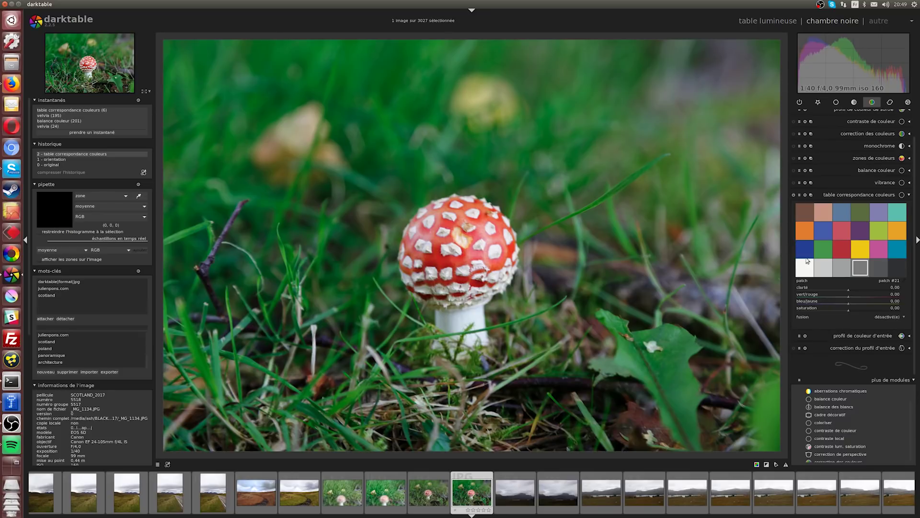
# Sample the large green leaf into patch #22 and set its vert/rouge to 38,95, bleu/jaune to -8,81 and saturation to -28,40
pyautogui.click(904, 281)
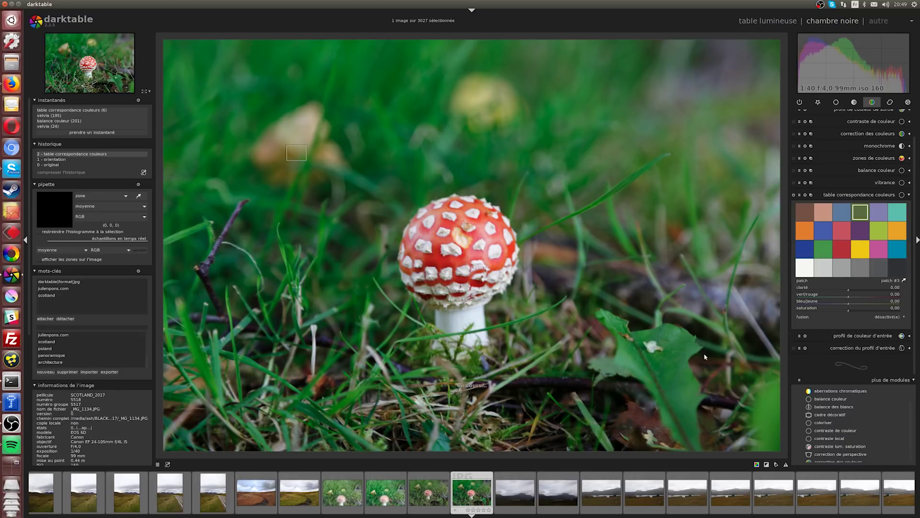
pyautogui.moveTo(668, 374); pyautogui.dragTo(690, 397)
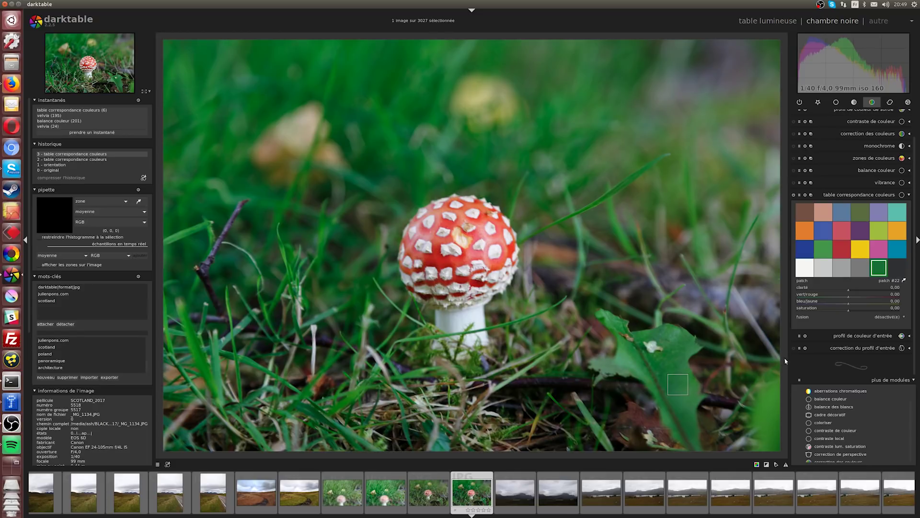
pyautogui.click(864, 298)
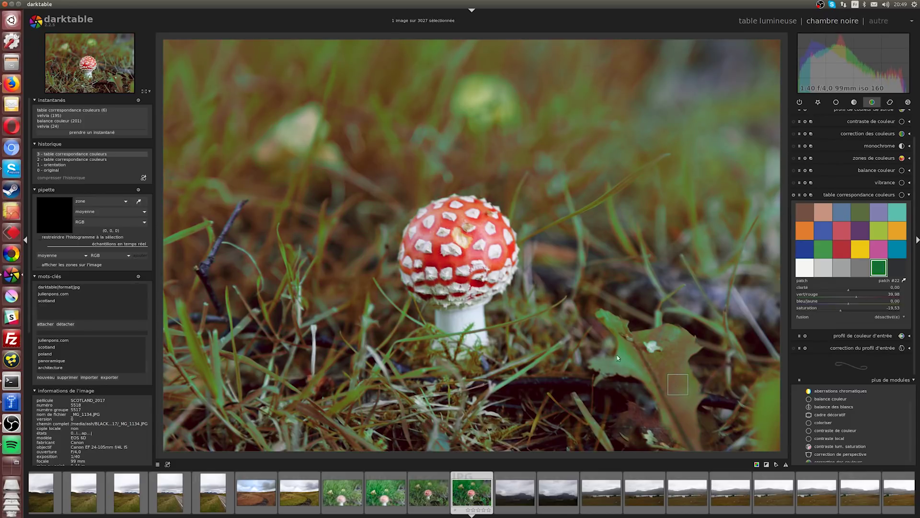
pyautogui.moveTo(839, 311); pyautogui.dragTo(837, 311)
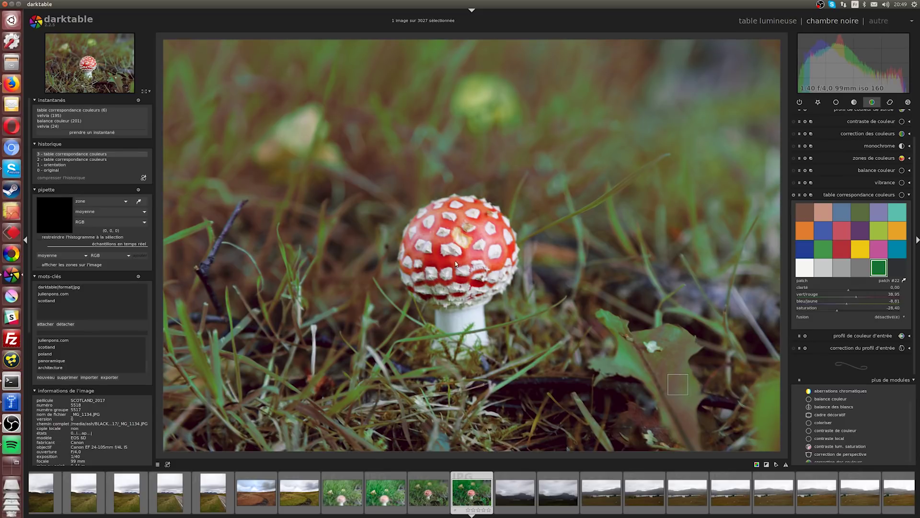
# Sample the red mushroom cap into patch #21 and set its vert/rouge to 25,59, bleu/jaune to -2,41 and saturation to 19,38
pyautogui.click(434, 257)
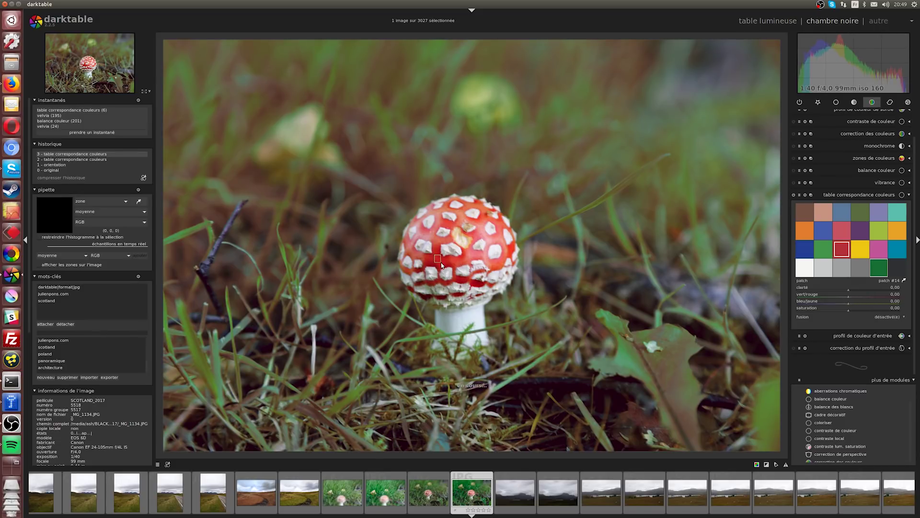
pyautogui.keyDown('ctrl'); pyautogui.click(859, 272); pyautogui.keyUp('ctrl')
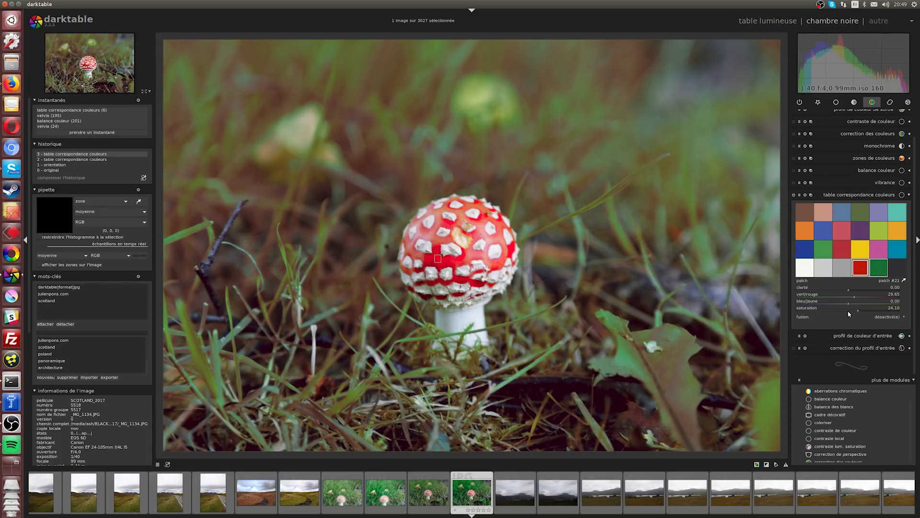
pyautogui.moveTo(846, 314)
pyautogui.mouseDown()
pyautogui.moveTo(822, 310)
pyautogui.moveTo(869, 313)
pyautogui.moveTo(856, 314)
pyautogui.mouseUp()
pyautogui.click(856, 311)
# Set the module's fusion to masque dessiné and draw a five-point path mask around the foreground, its upper edge dipping at the mushroom's base
pyautogui.click(887, 321)
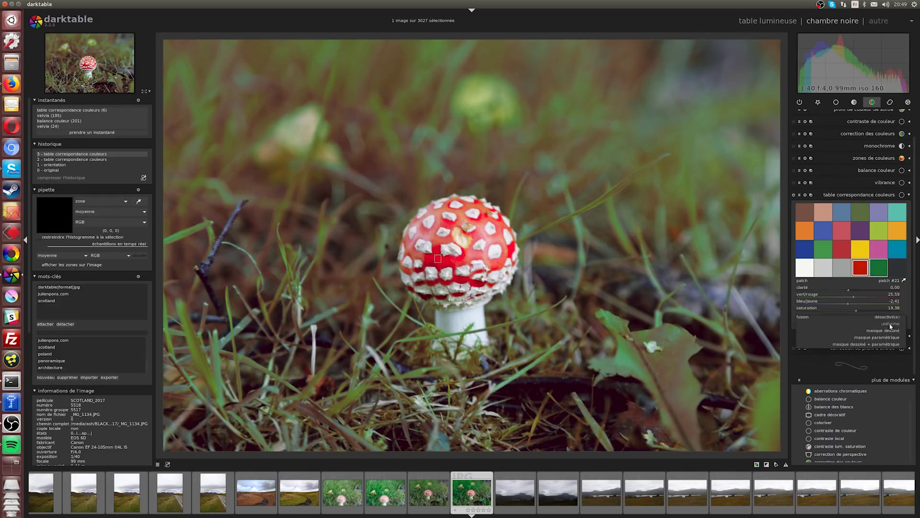
pyautogui.click(889, 330)
pyautogui.click(894, 347)
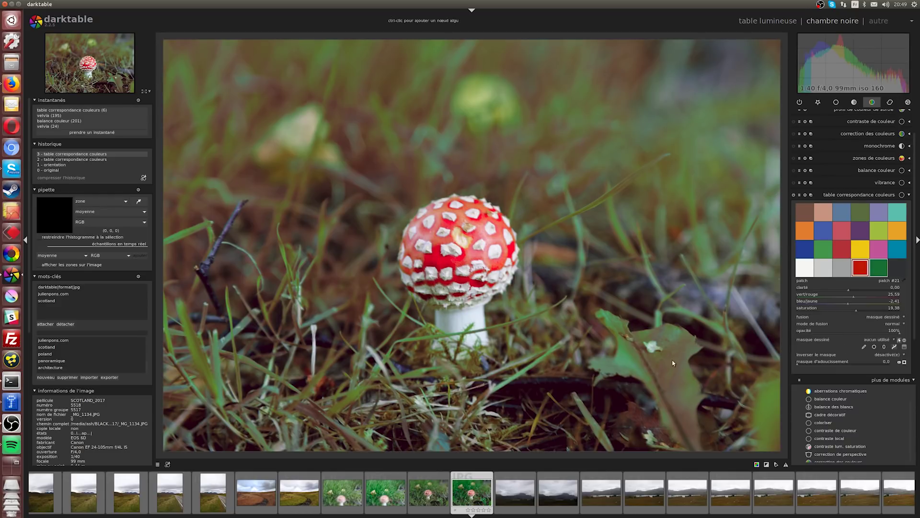
pyautogui.click(781, 263)
pyautogui.click(374, 363)
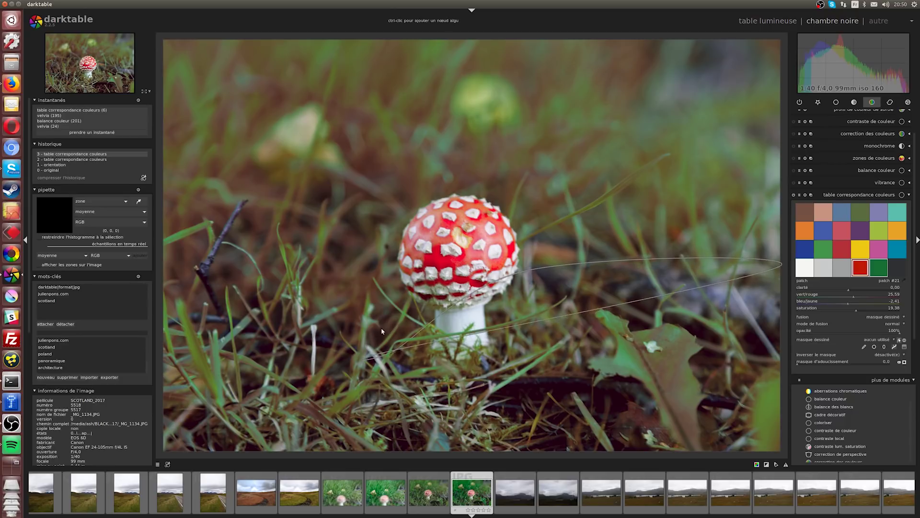
pyautogui.click(157, 236)
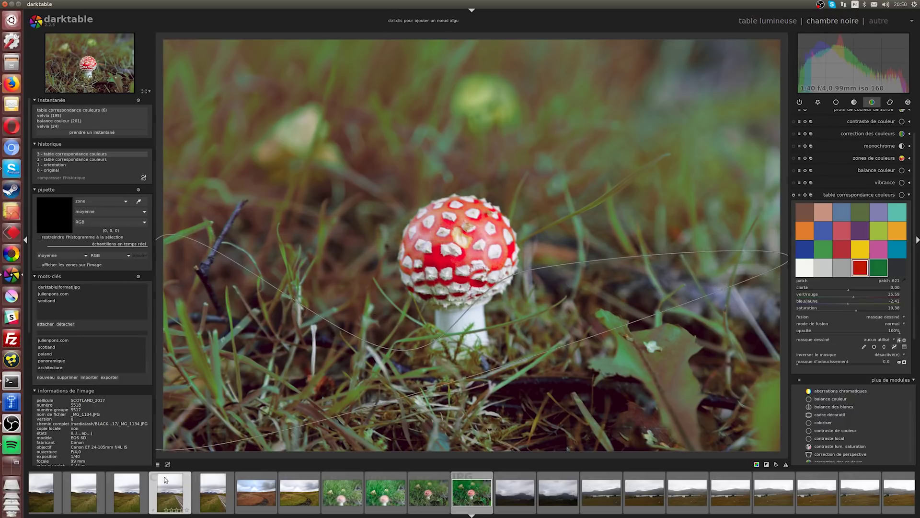
pyautogui.click(160, 452)
pyautogui.click(783, 453)
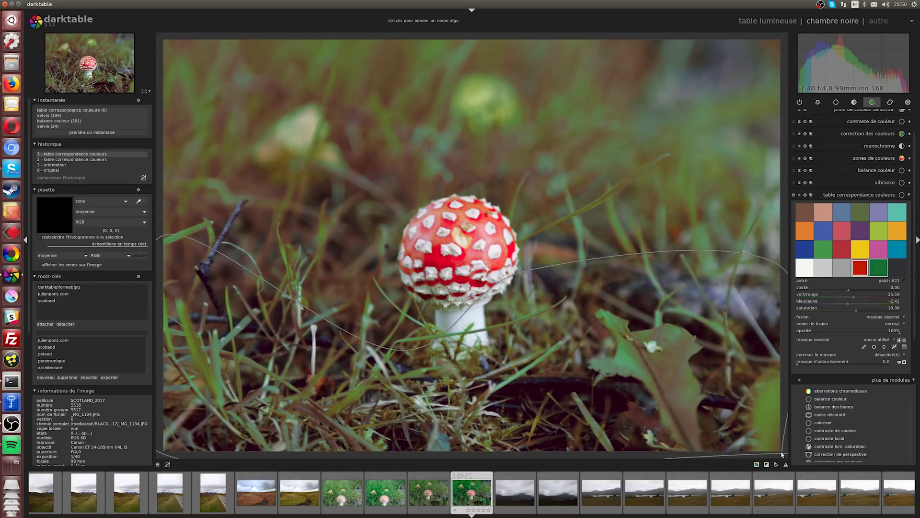
pyautogui.rightClick(370, 329)
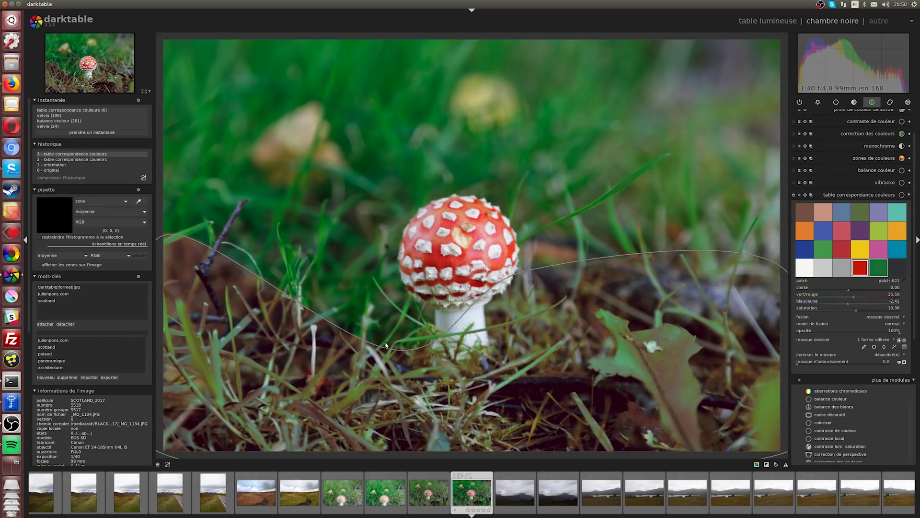
# Reshape the path mask's upper edge by moving two of its points down to the base of the mushroom's stem
pyautogui.moveTo(396, 328)
pyautogui.moveTo(396, 329)
pyautogui.mouseDown()
pyautogui.moveTo(373, 321)
pyautogui.moveTo(430, 336)
pyautogui.mouseUp()
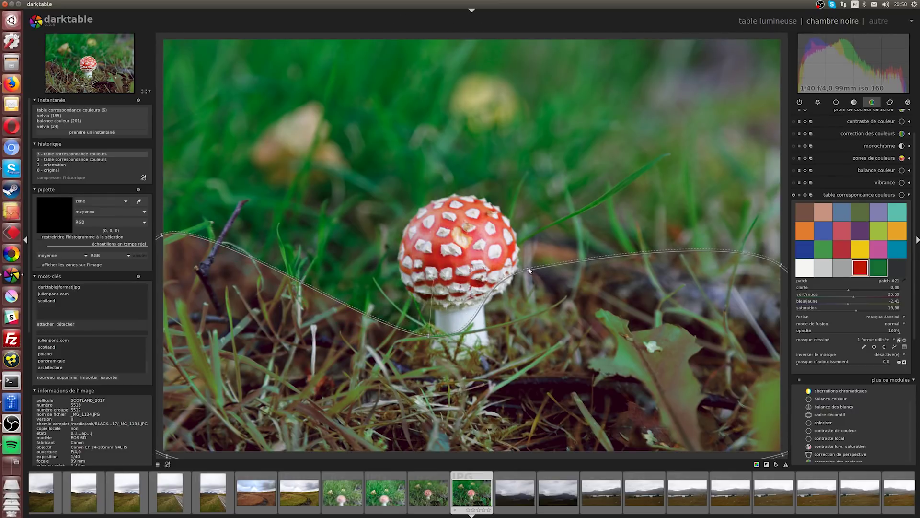
pyautogui.moveTo(529, 271); pyautogui.dragTo(503, 331)
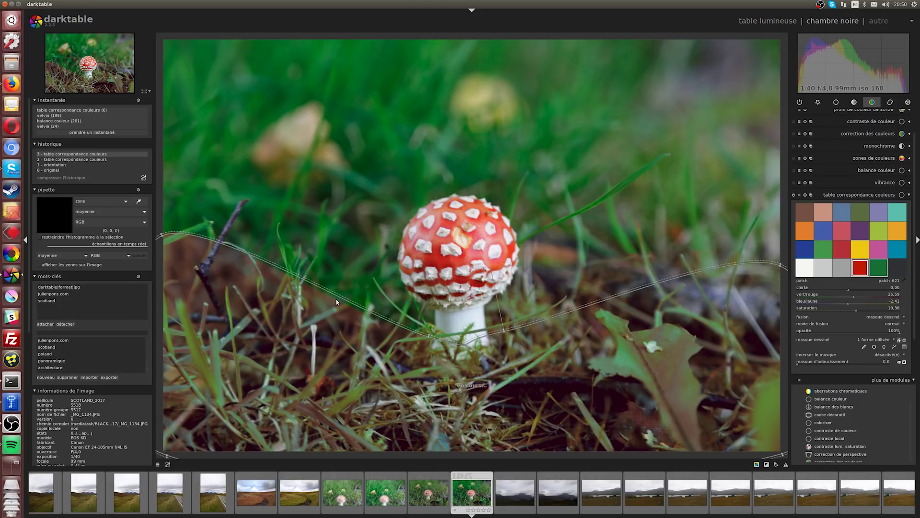
# Remove the path from the module's drawn mask and assign the existing shape to it again
pyautogui.rightClick(322, 291)
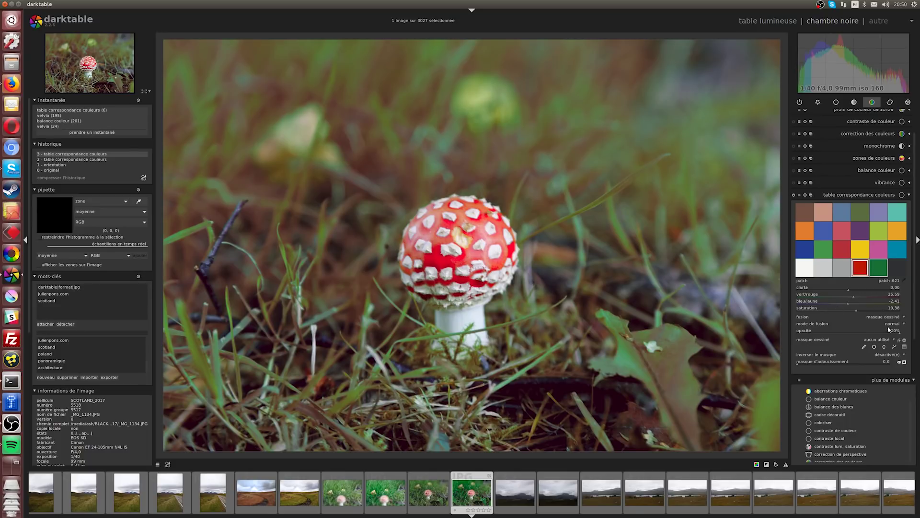
pyautogui.click(886, 340)
pyautogui.click(876, 355)
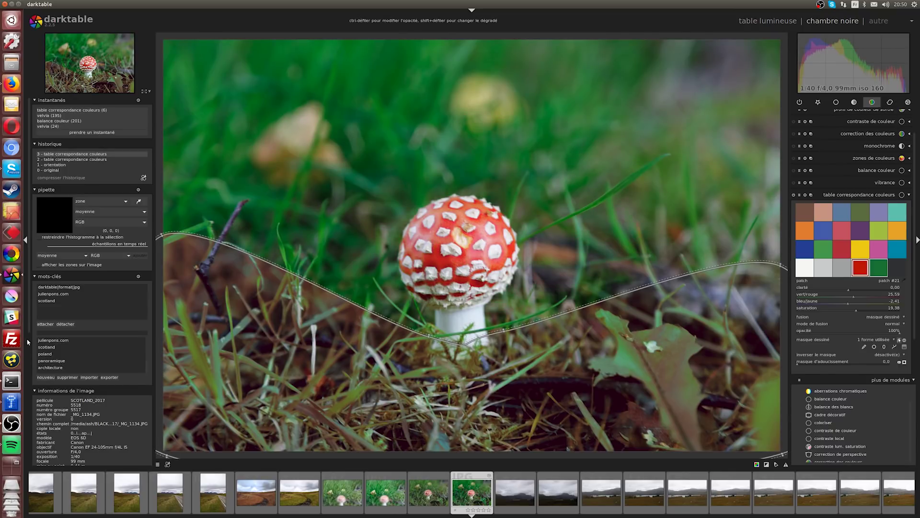
# Widen the path mask's feathering so its outer border runs well above the path, across the upper part of the mushroom cap
pyautogui.scroll(-5, 27, 340)
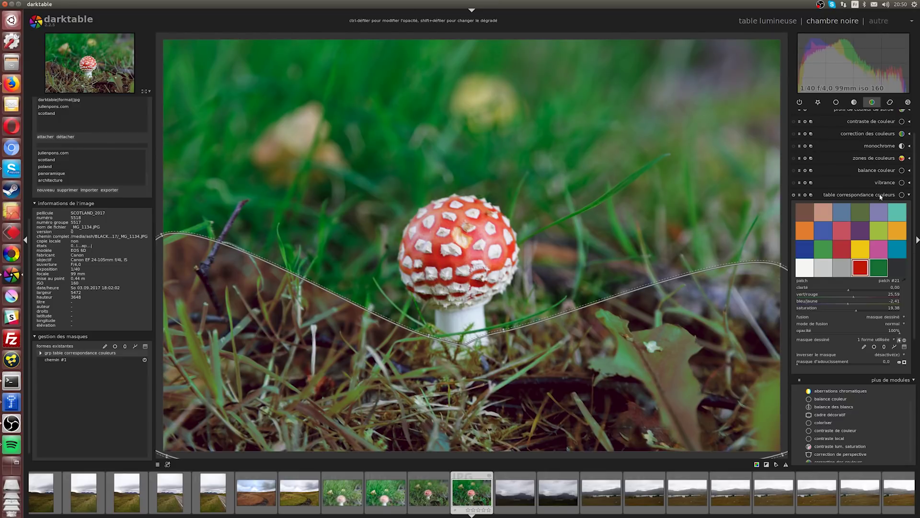
pyautogui.click(104, 361)
pyautogui.moveTo(428, 337); pyautogui.dragTo(431, 337)
pyautogui.scroll(2, 430, 339)
pyautogui.scroll(8, 431, 338)
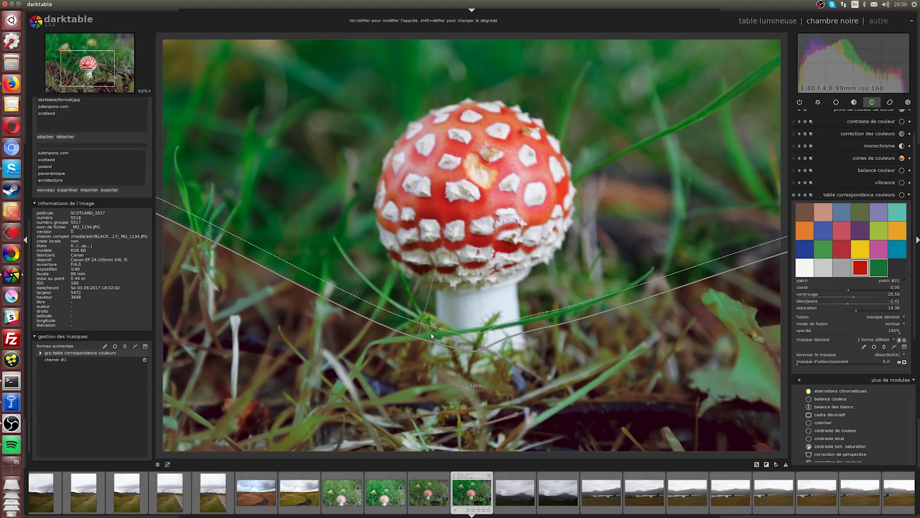
pyautogui.scroll(4, 436, 327)
pyautogui.scroll(-1, 506, 106)
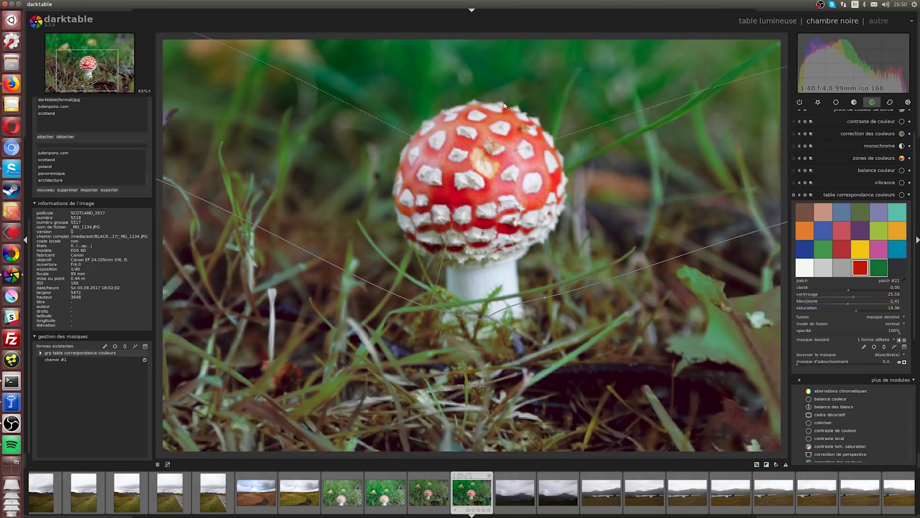
pyautogui.scroll(-1, 506, 106)
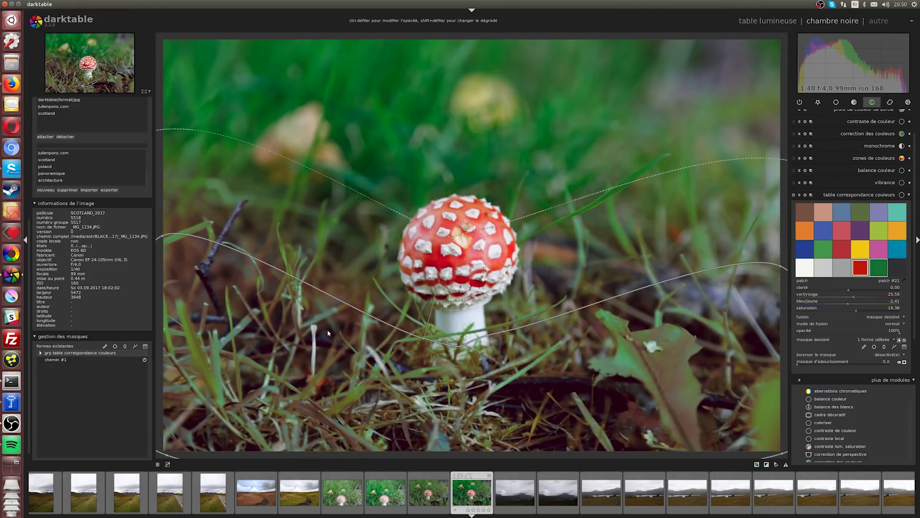
# In zones de couleurs, sample the blurred green background and lower the saturation curve in the green tones
pyautogui.click(869, 193)
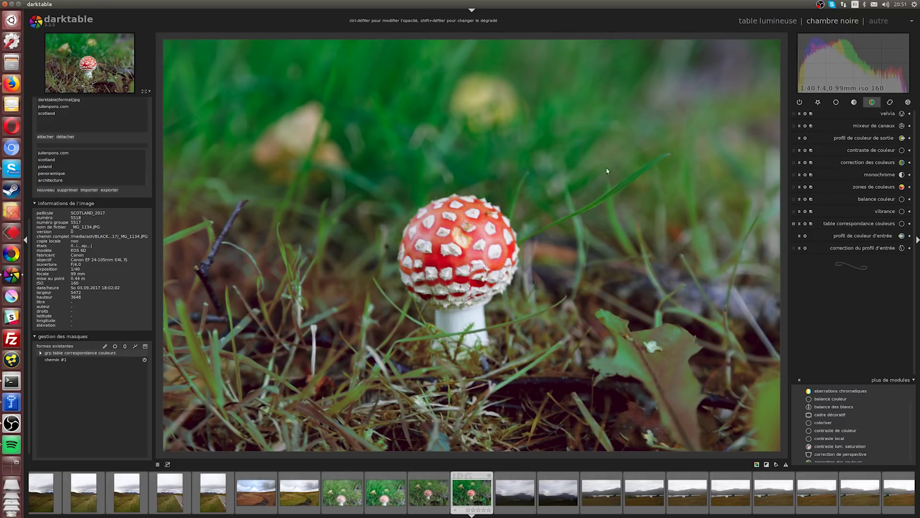
pyautogui.click(909, 188)
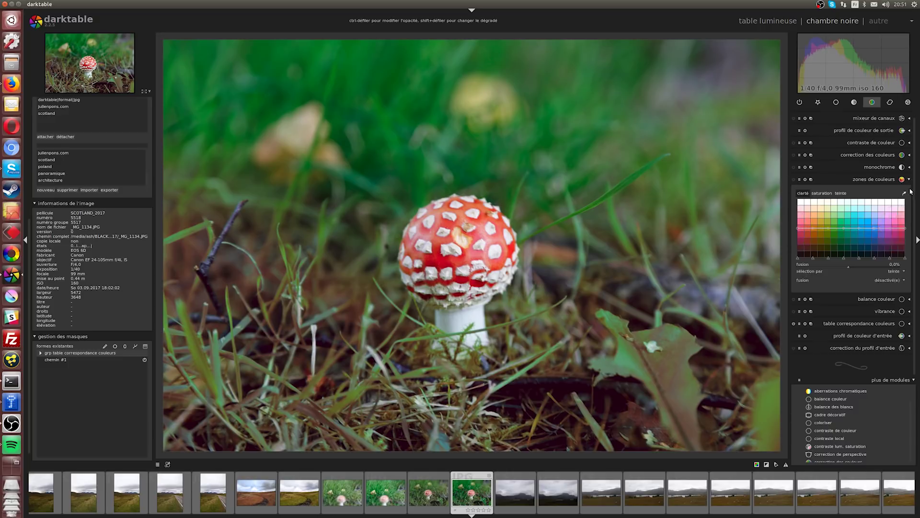
pyautogui.click(822, 193)
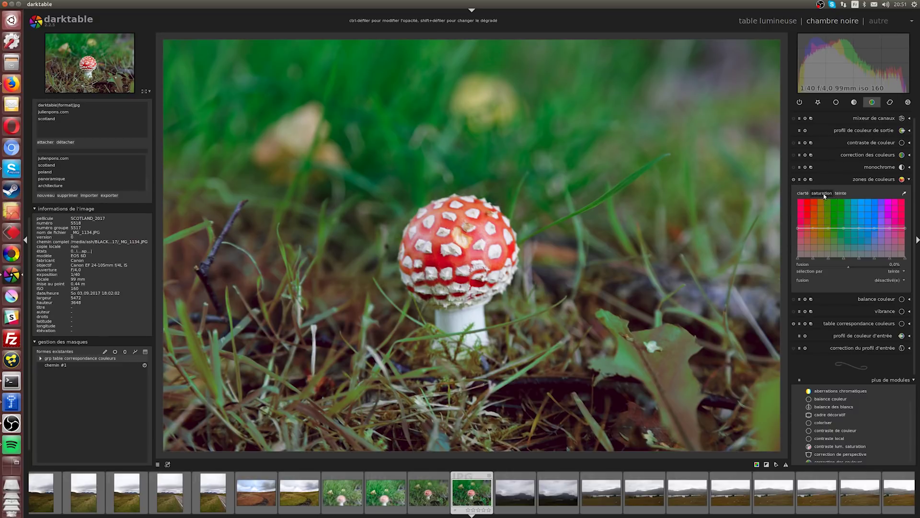
pyautogui.click(905, 194)
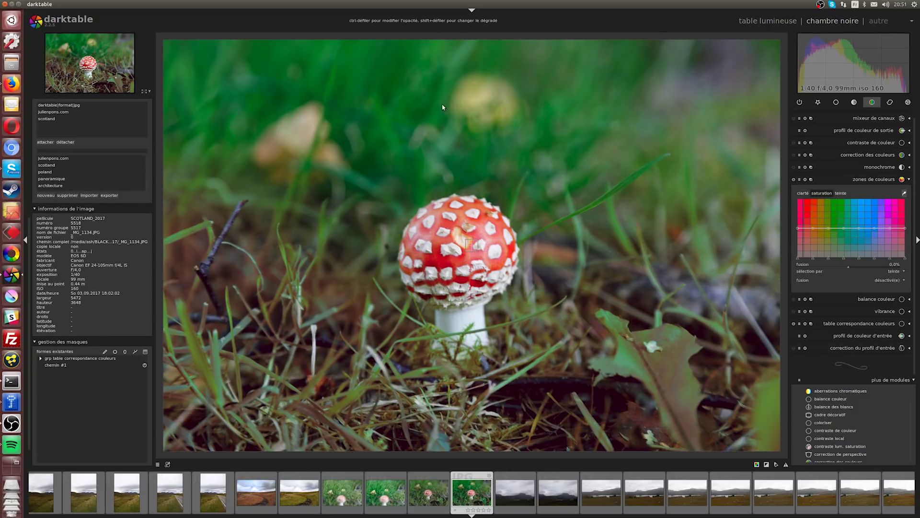
pyautogui.click(454, 136)
pyautogui.moveTo(844, 230); pyautogui.dragTo(843, 245)
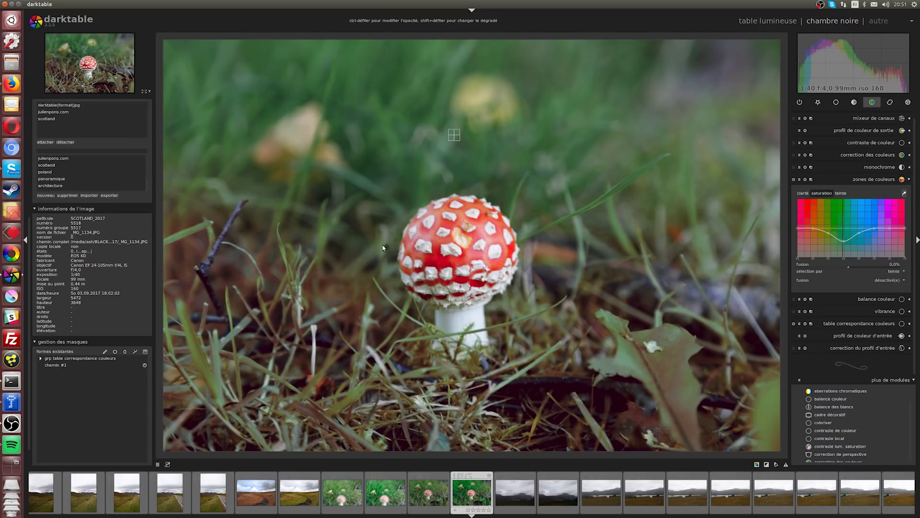
pyautogui.click(904, 193)
# Take a snapshot of the edited mushroom photo and show it in the split comparison view
pyautogui.scroll(8, 33, 147)
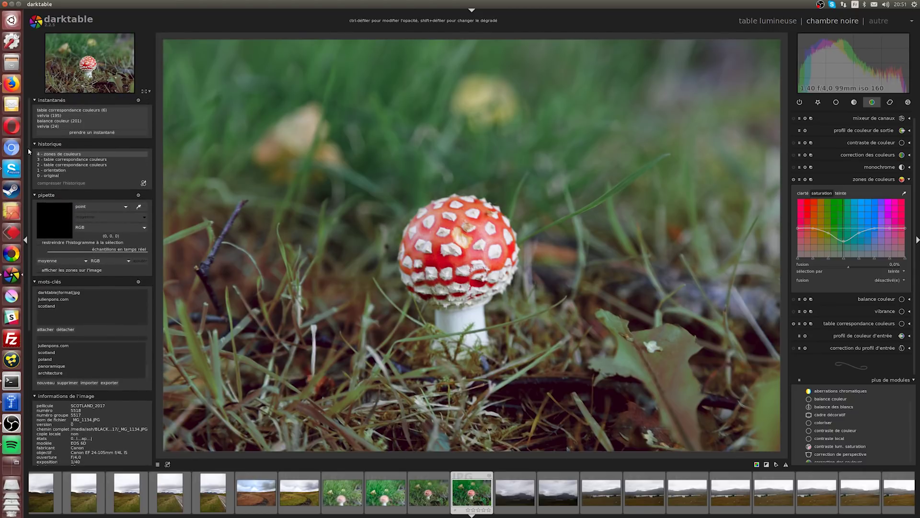
pyautogui.click(123, 134)
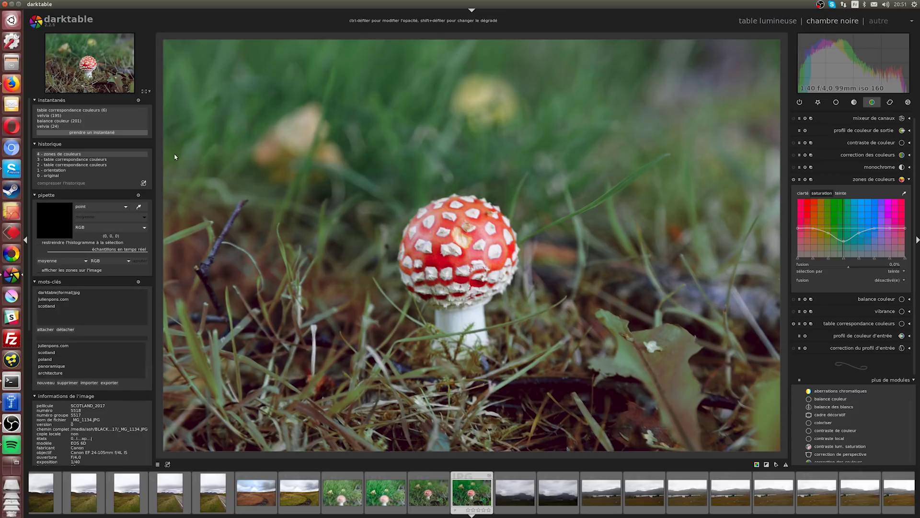
pyautogui.click(137, 107)
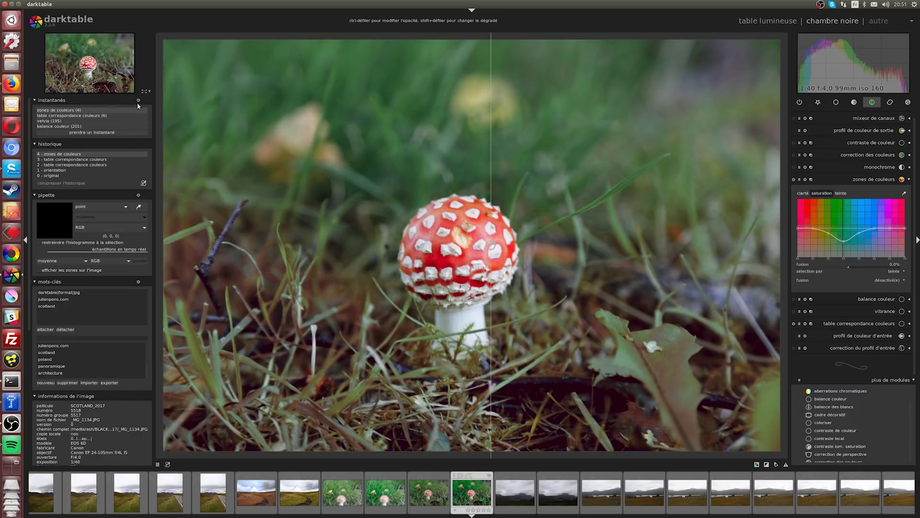
# Compare the snapshot with the history state 1 - orientation, then return to 4 - zones de couleurs and hide the snapshot
pyautogui.click(75, 171)
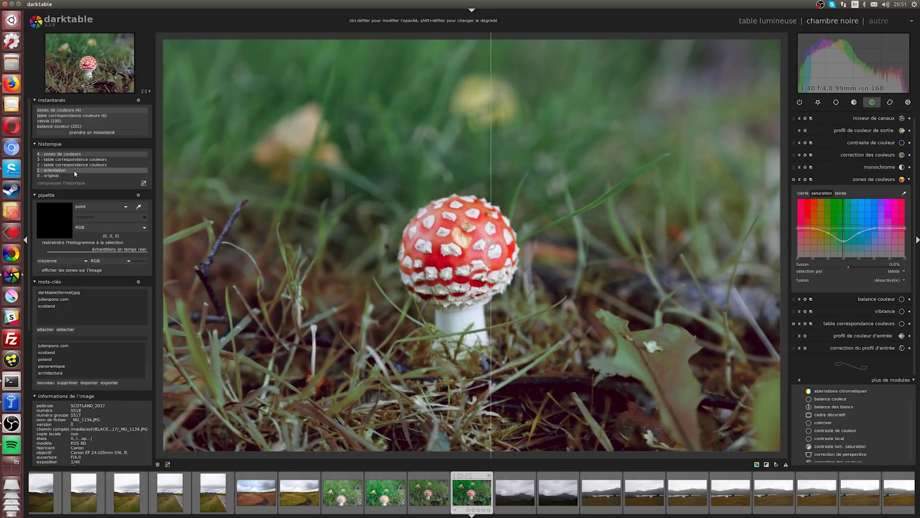
pyautogui.moveTo(486, 215); pyautogui.dragTo(331, 258)
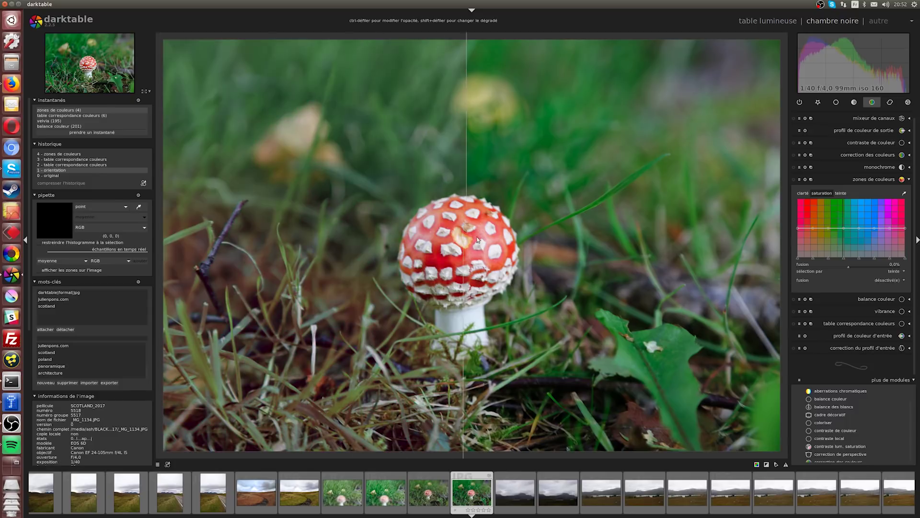
pyautogui.click(90, 110)
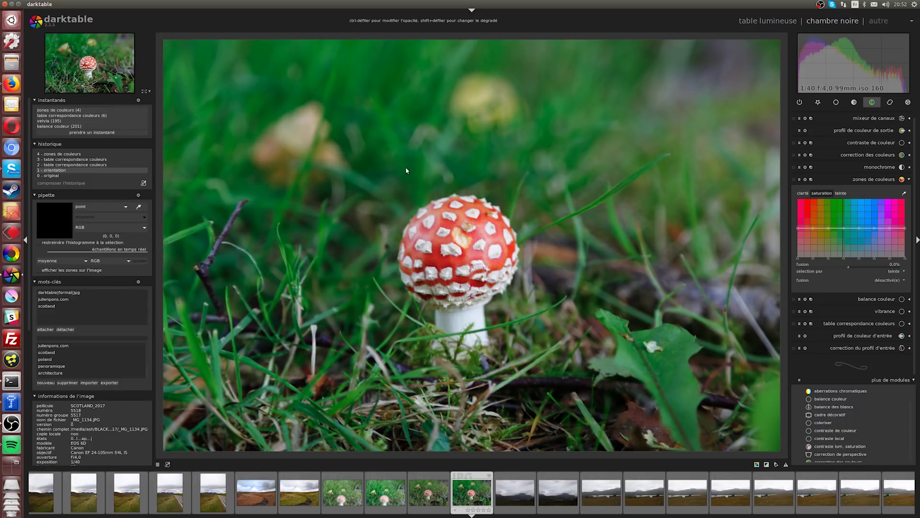
pyautogui.click(80, 110)
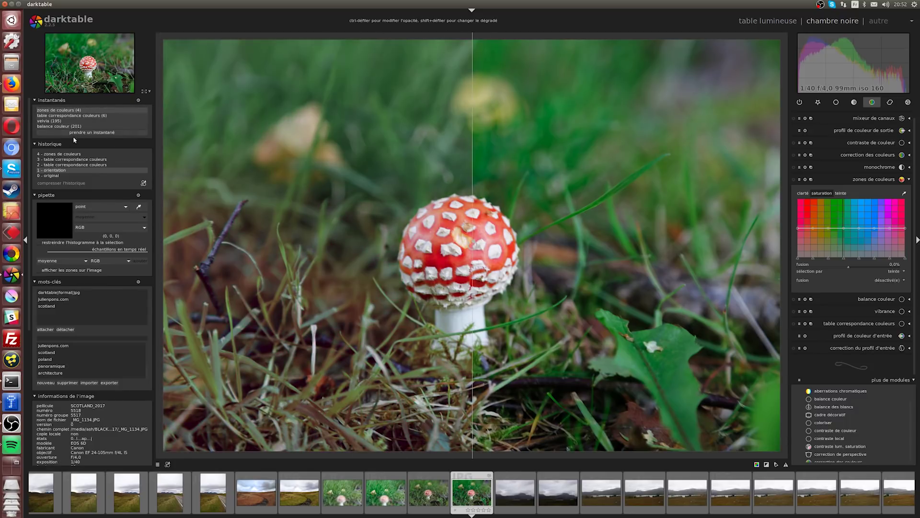
pyautogui.click(69, 155)
pyautogui.click(118, 111)
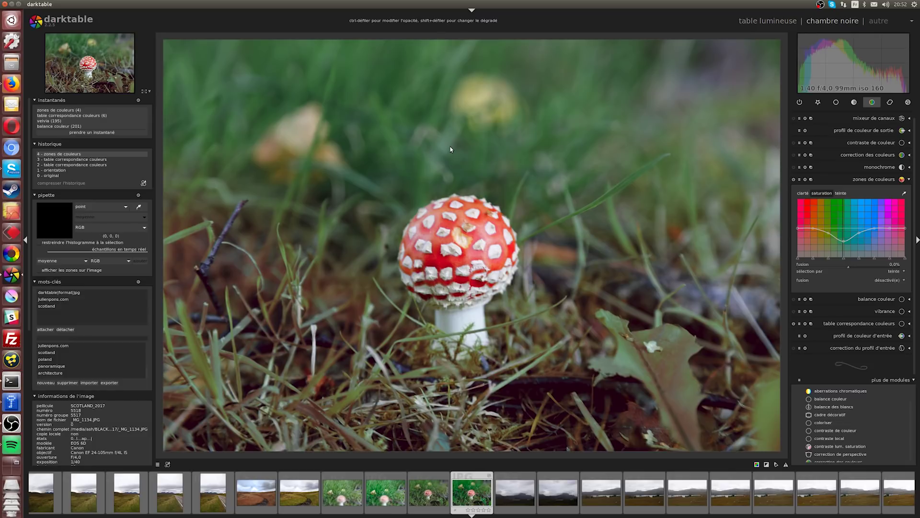
# Open the orange moorland photo _MG_1132.CR2 from the filmstrip and expand its table correspondance couleurs module
pyautogui.click(252, 488)
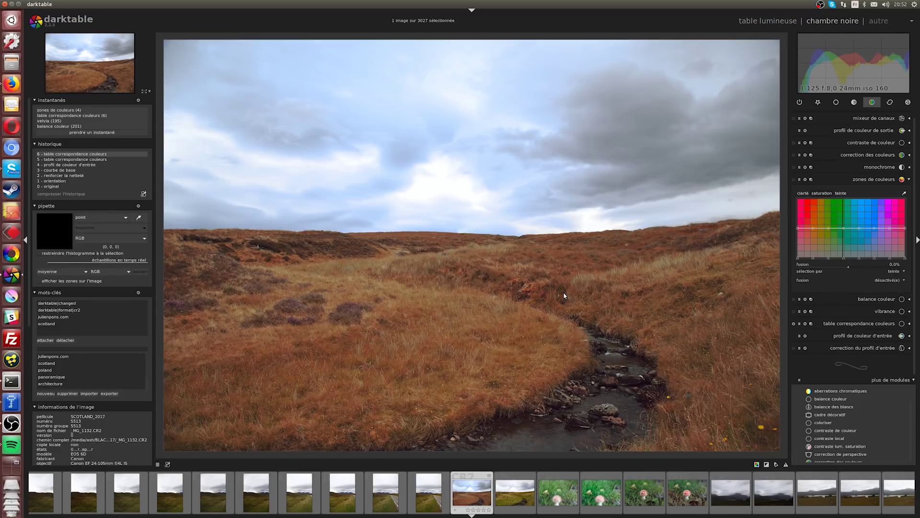
pyautogui.click(911, 325)
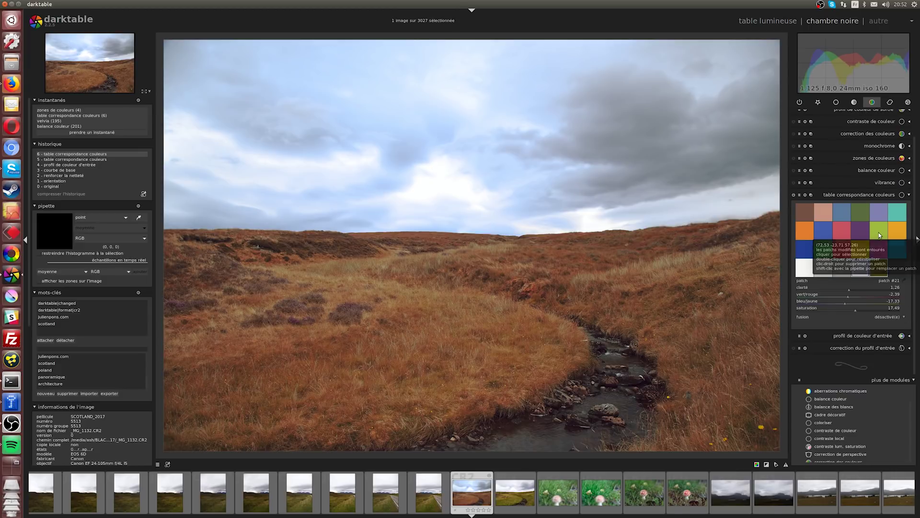